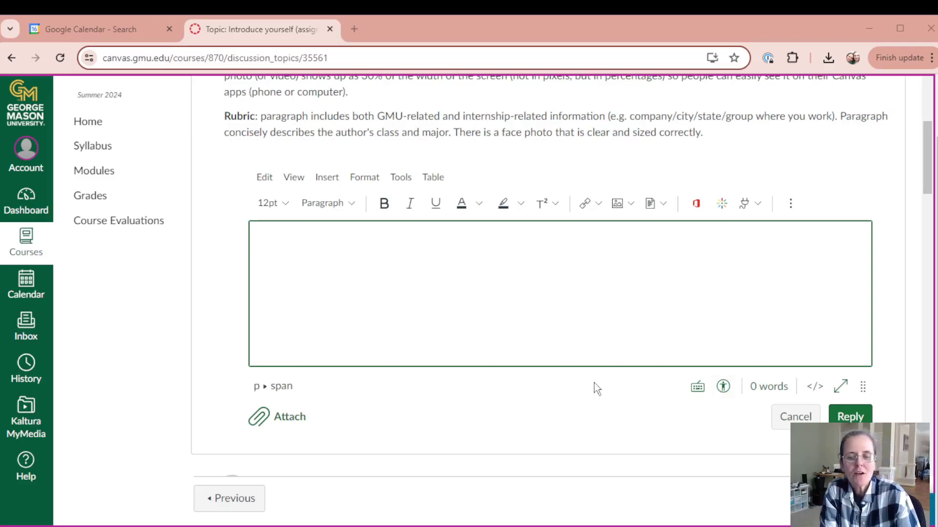
Step: Review the prompt, highlighting the 30%-width and one-photo (not avatar) requirements
{"action": "scroll", "coordinate": [650, 430], "scroll_direction": "up", "scroll_amount": 5}
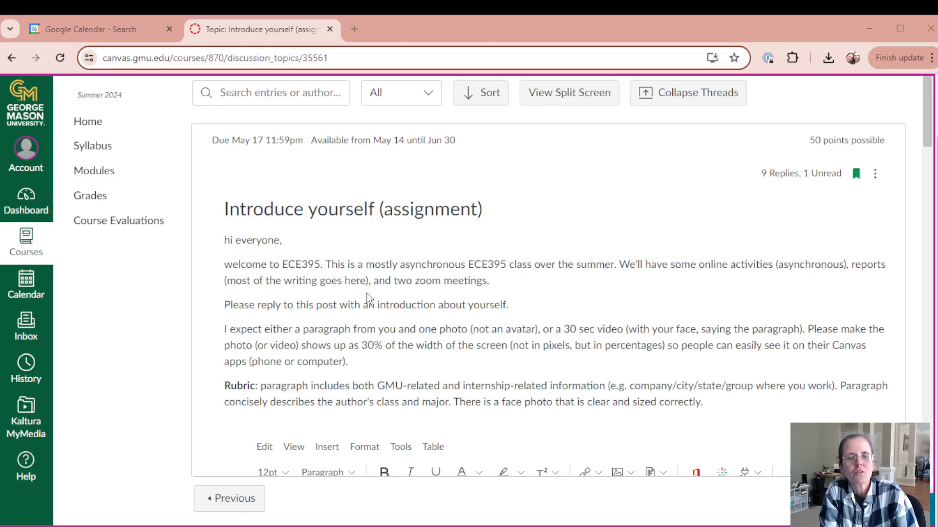
{"action": "scroll", "coordinate": [369, 299], "scroll_direction": "down", "scroll_amount": 1}
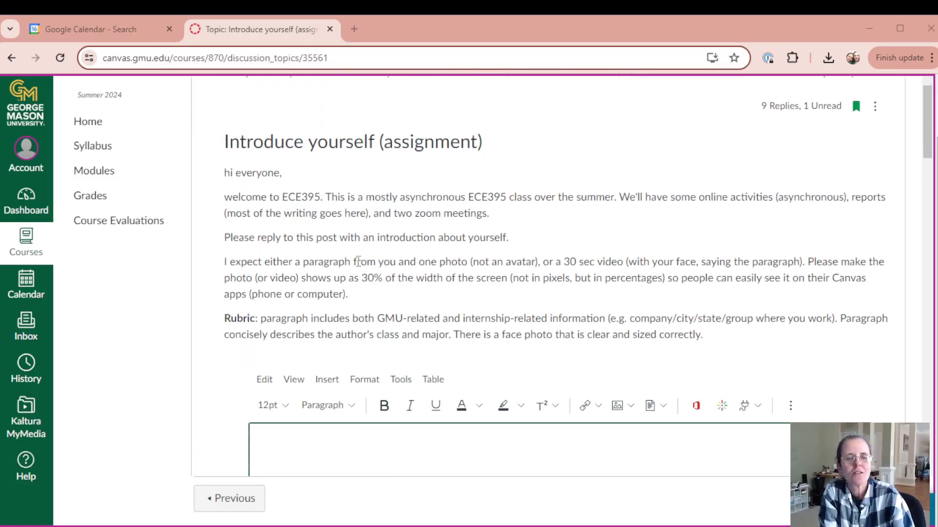
{"action": "left_click_drag", "start_coordinate": [442, 278], "coordinate": [353, 279]}
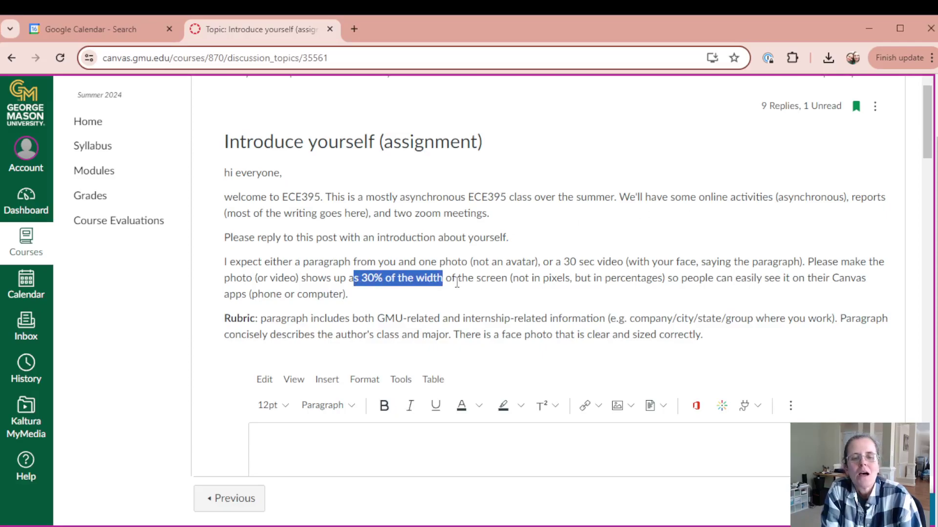
{"action": "left_click_drag", "start_coordinate": [419, 263], "coordinate": [541, 266]}
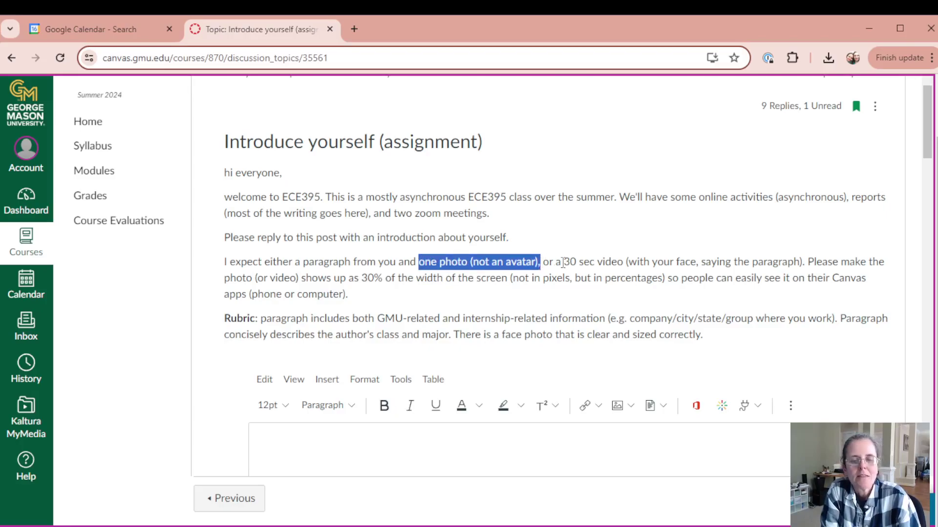
{"action": "scroll", "coordinate": [594, 283], "scroll_direction": "down", "scroll_amount": 1}
{"action": "scroll", "coordinate": [597, 291], "scroll_direction": "down", "scroll_amount": 1}
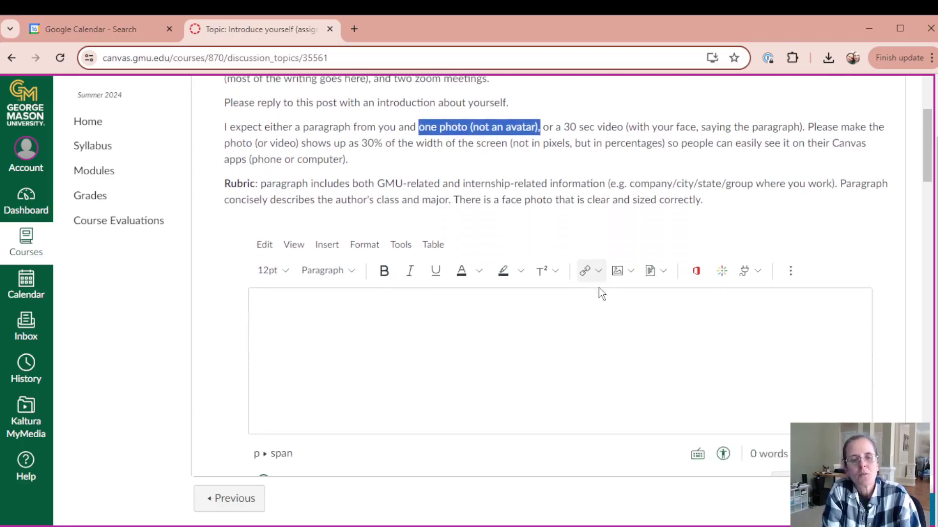
Step: Write the intro about two dogs and working at GMU, ending 'My dogs are Lincoln and Lucky.'
{"action": "left_click", "coordinate": [463, 323]}
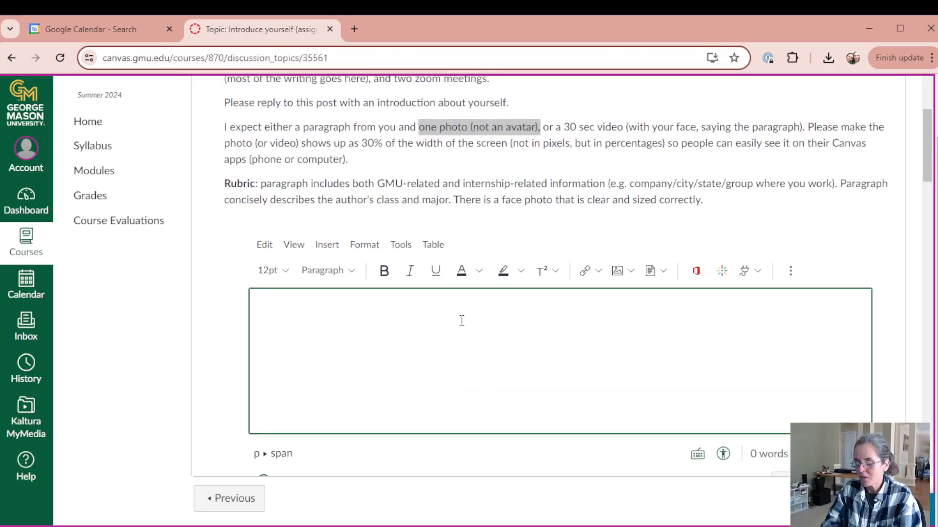
{"action": "type", "text": "hi guy"}
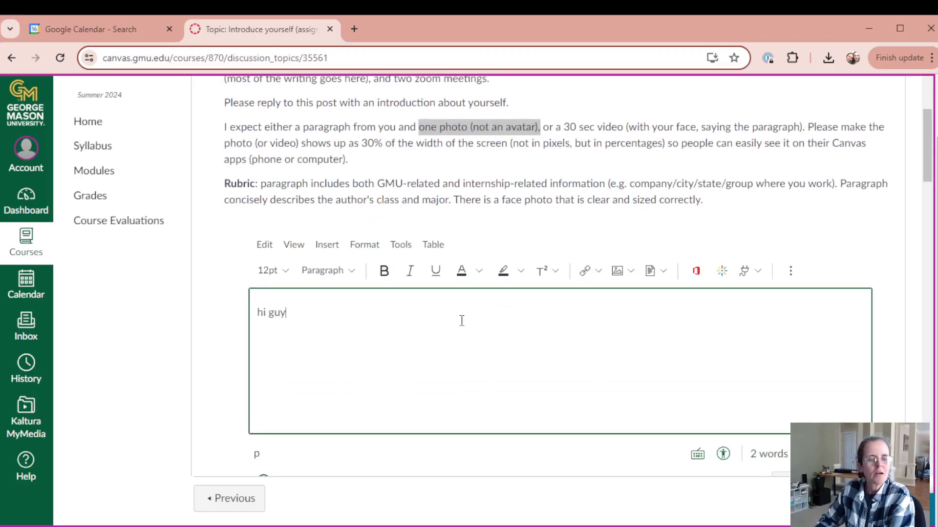
{"action": "type", "text": "s, I have t"}
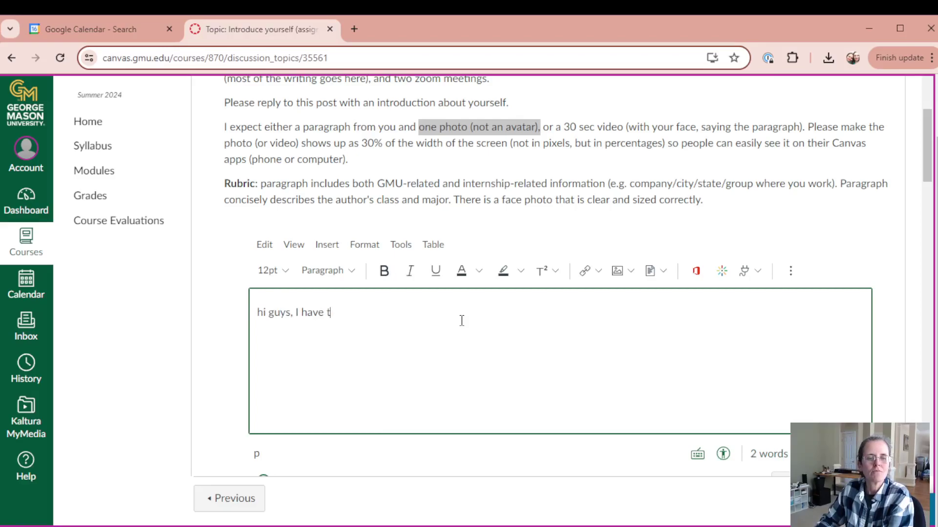
{"action": "type", "text": "wo dogs and I work at GMU! Great meeting you"}
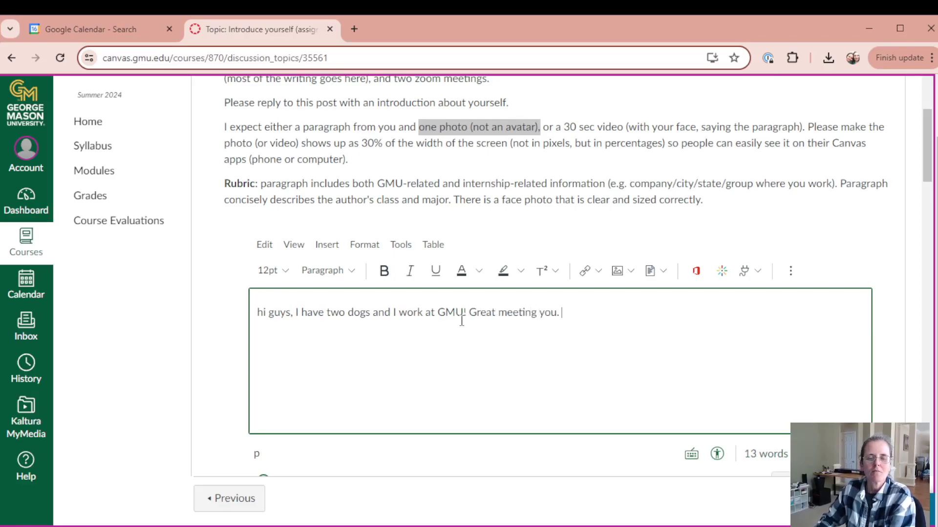
{"action": "type", "text": ". My d"}
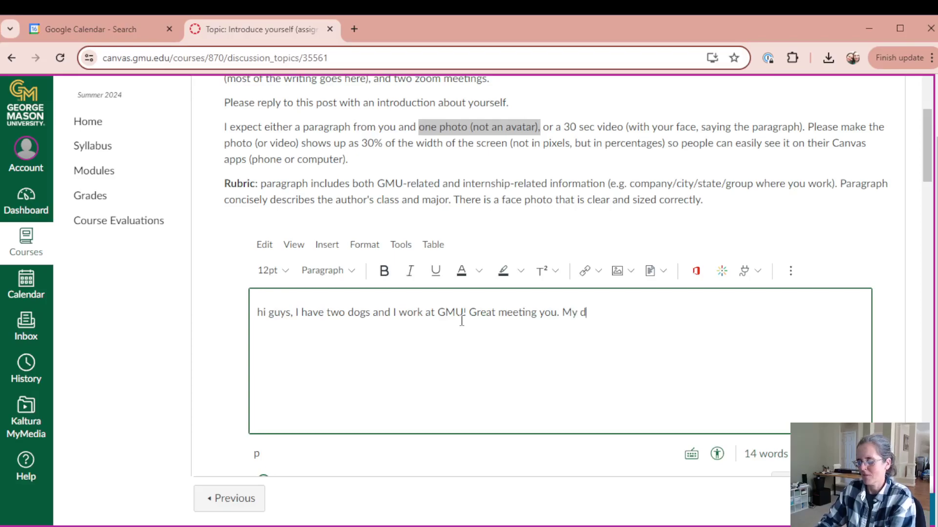
{"action": "type", "text": "ogs are Linc"}
{"action": "key", "text": "BackSpace"}
{"action": "type", "text": "nco"}
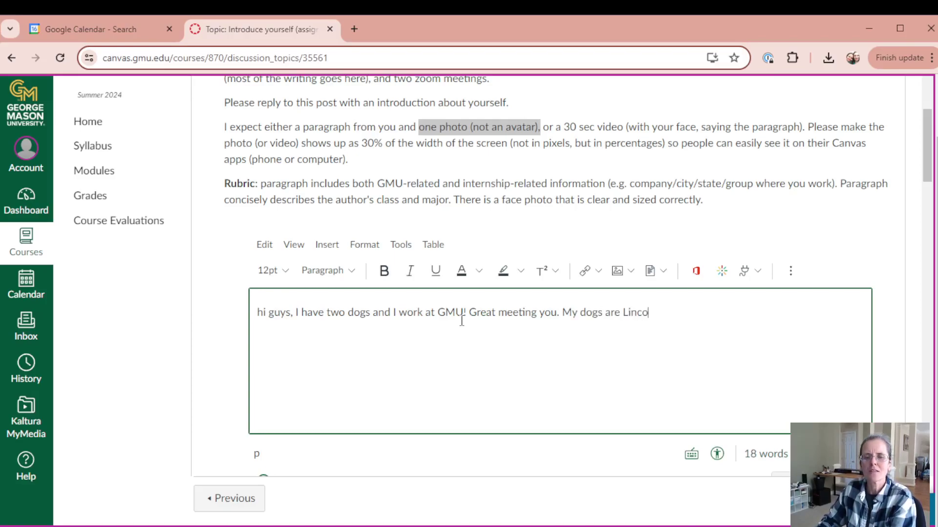
{"action": "type", "text": "ln and Luky"}
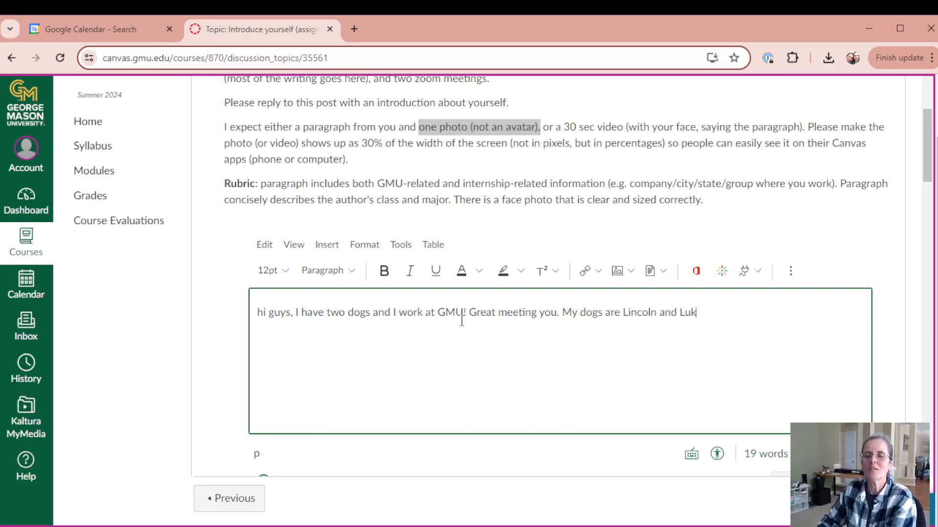
{"action": "key", "text": "BackSpace"}
{"action": "key", "text": "BackSpace"}
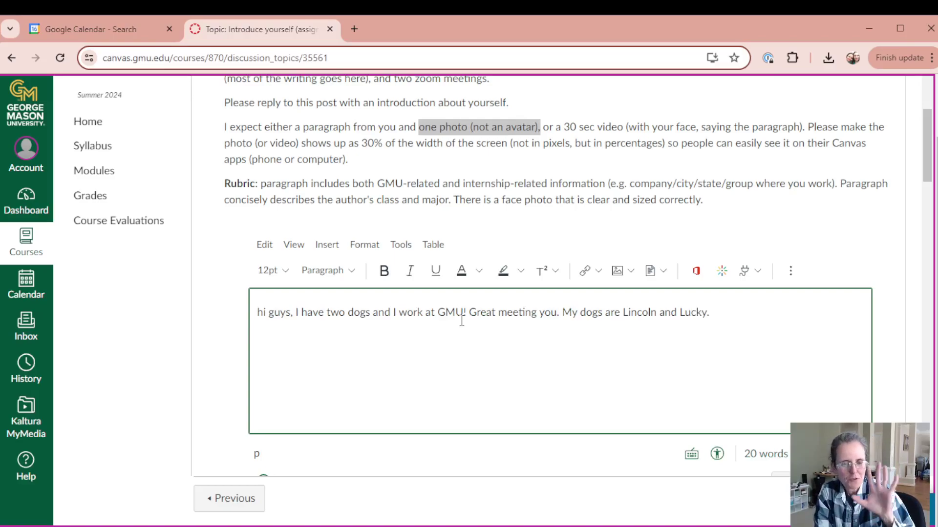
Step: Upload the dogs-on-the-couch jpg through Images > Upload Image
{"action": "left_click", "coordinate": [619, 273]}
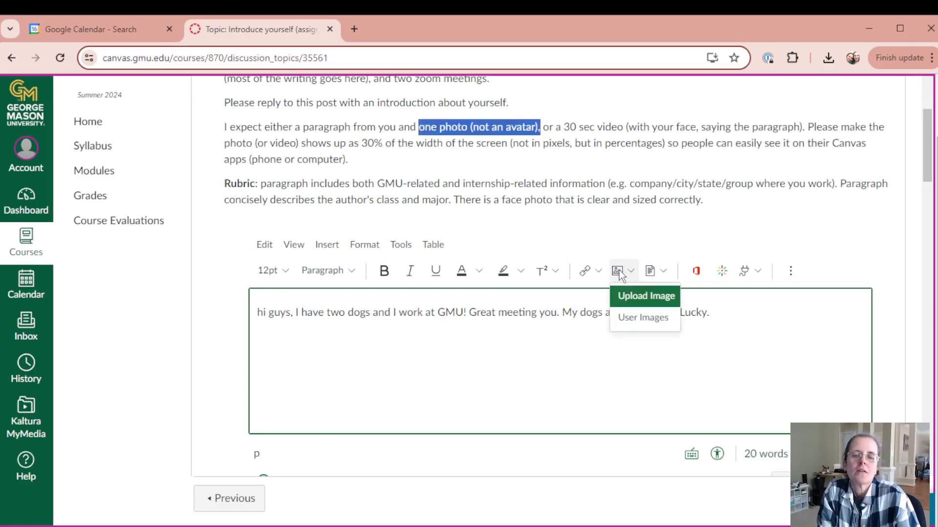
{"action": "left_click", "coordinate": [636, 299]}
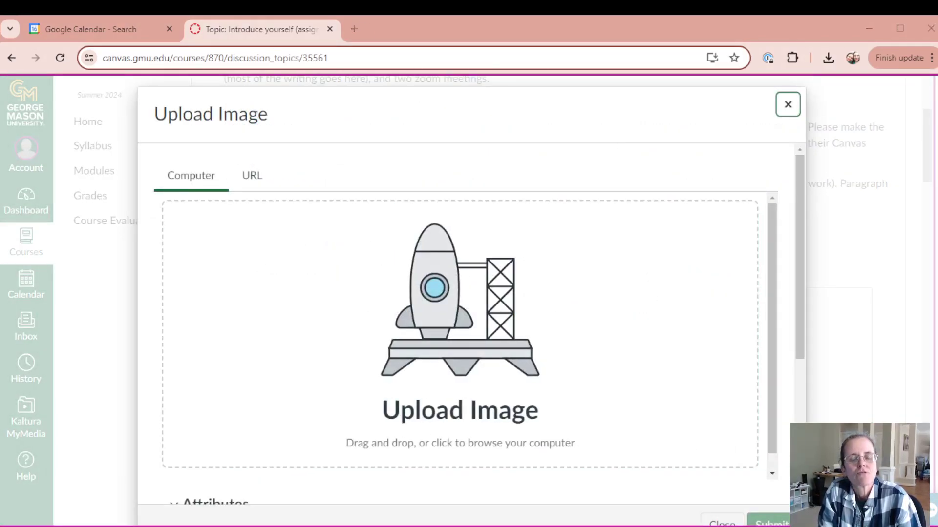
{"action": "left_click_drag", "start_coordinate": [404, 351], "coordinate": [404, 351]}
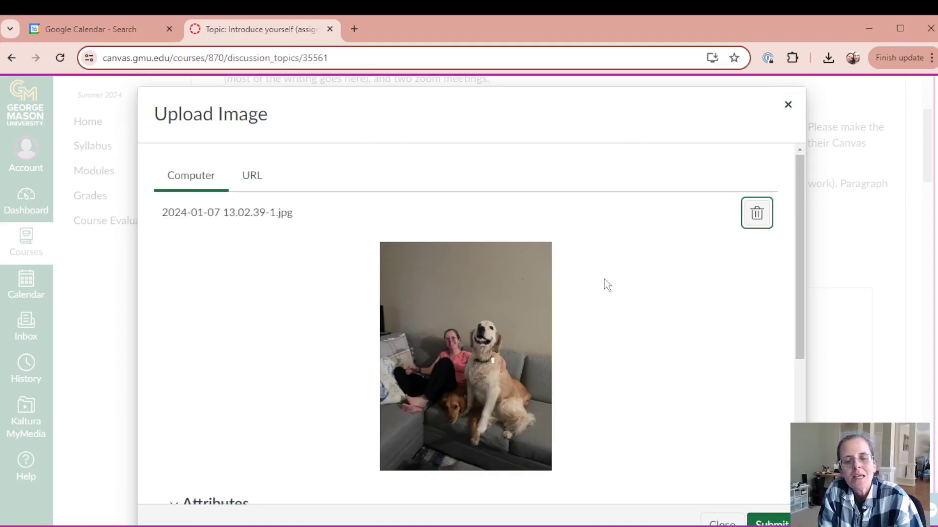
{"action": "scroll", "coordinate": [615, 282], "scroll_direction": "down", "scroll_amount": 2}
{"action": "scroll", "coordinate": [439, 257], "scroll_direction": "up", "scroll_amount": 3}
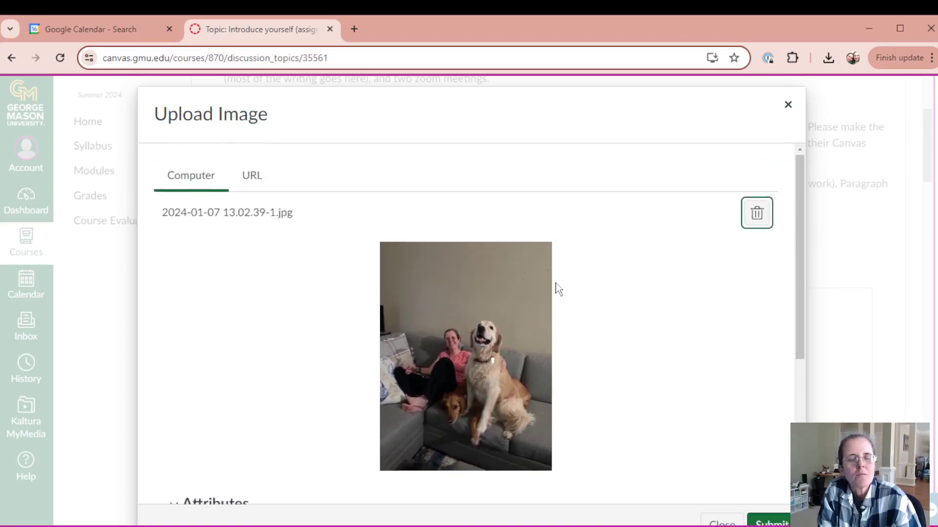
{"action": "scroll", "coordinate": [630, 350], "scroll_direction": "down", "scroll_amount": 3}
{"action": "scroll", "coordinate": [747, 454], "scroll_direction": "down", "scroll_amount": 2}
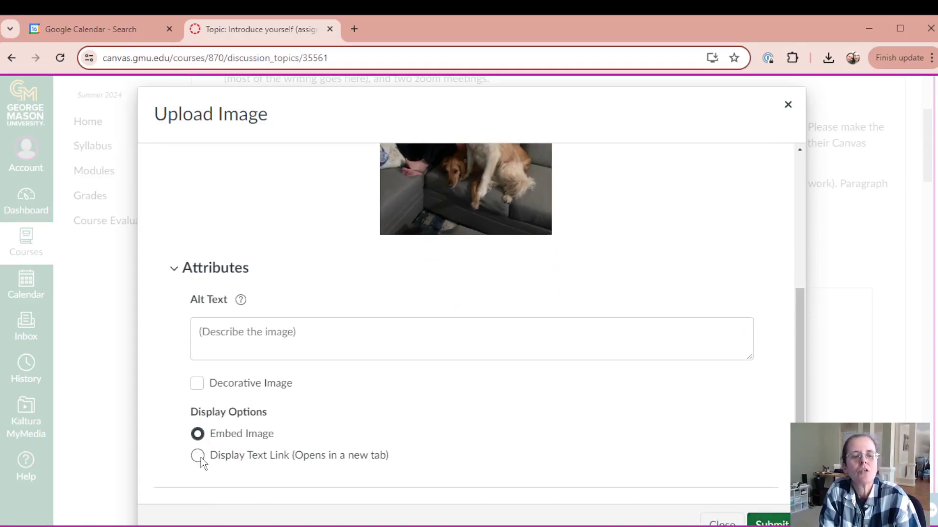
Step: Keep the photo set to Embed Image and give it alt text 'dogs and me.'
{"action": "left_click", "coordinate": [198, 434]}
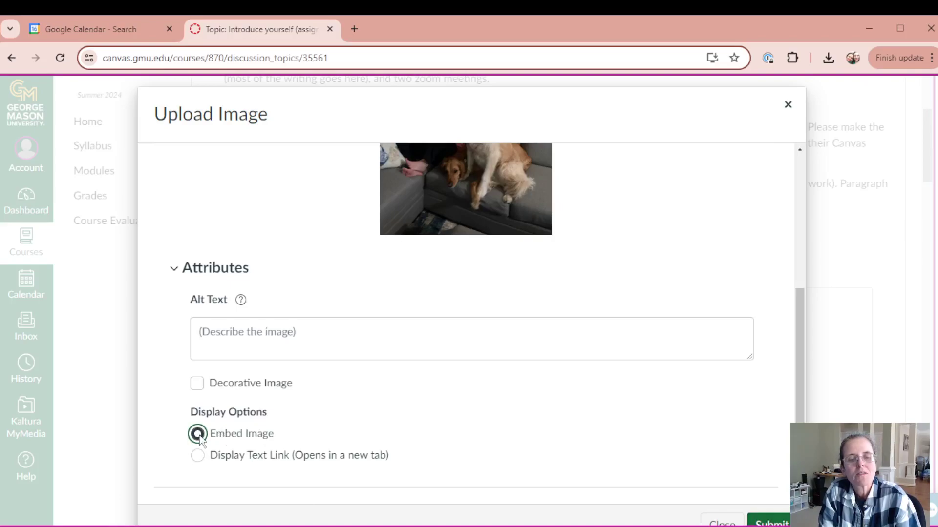
{"action": "left_click", "coordinate": [291, 459]}
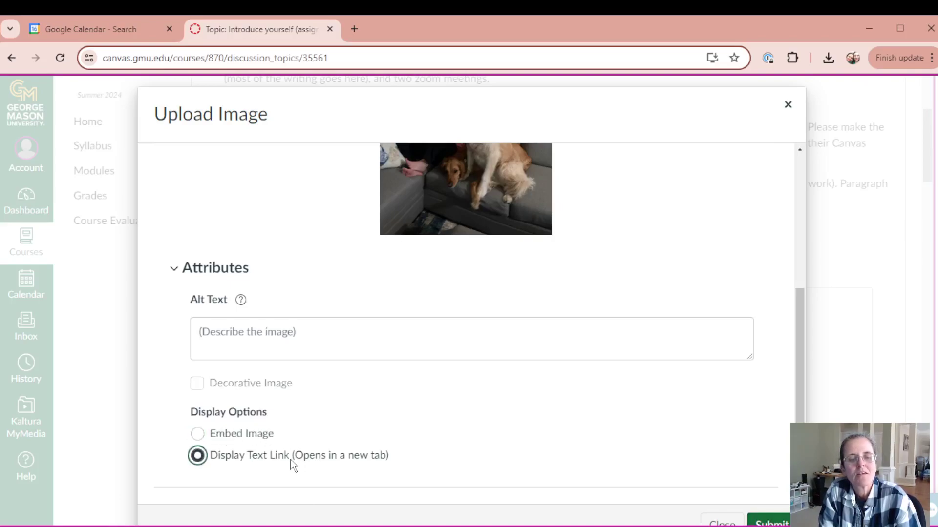
{"action": "left_click", "coordinate": [198, 434]}
{"action": "left_click", "coordinate": [500, 335]}
{"action": "type", "text": "dogs a"}
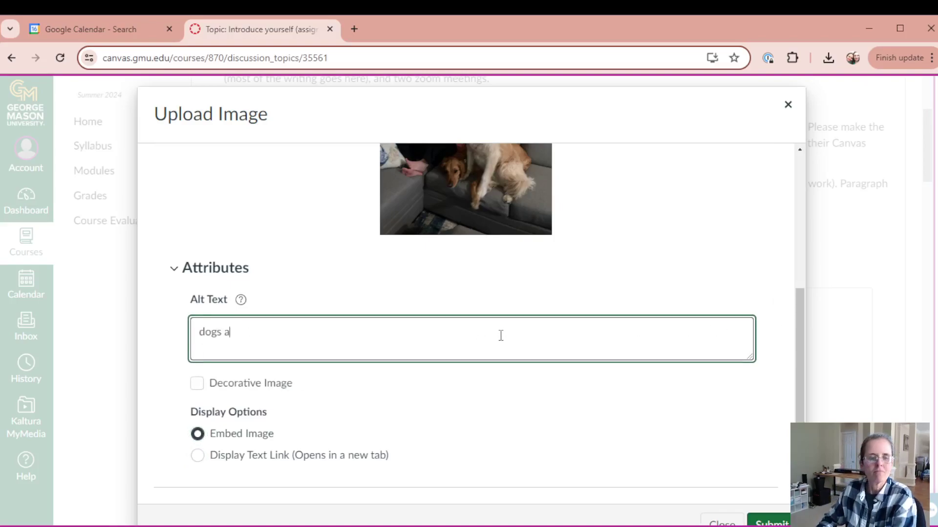
{"action": "type", "text": "nd me."}
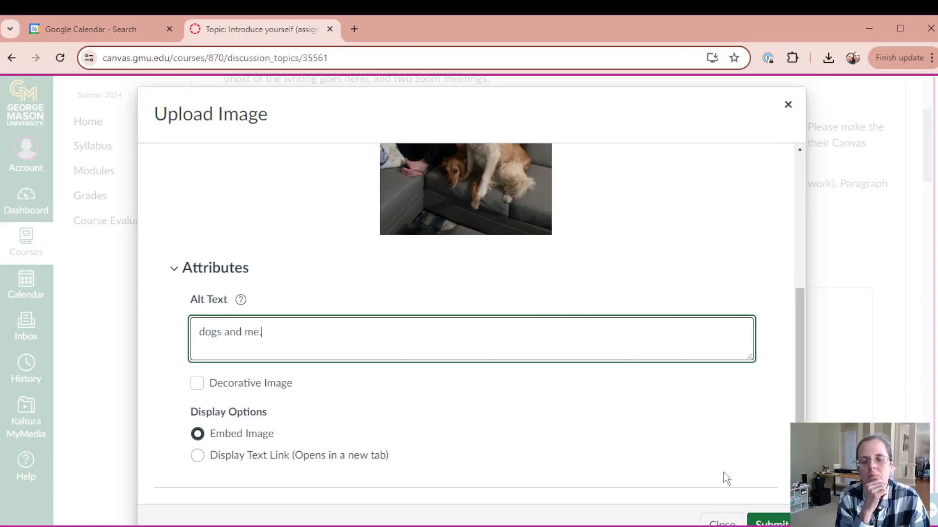
Step: Insert the photo, stretch the reply editor taller, and select the embedded photo
{"action": "left_click", "coordinate": [764, 523]}
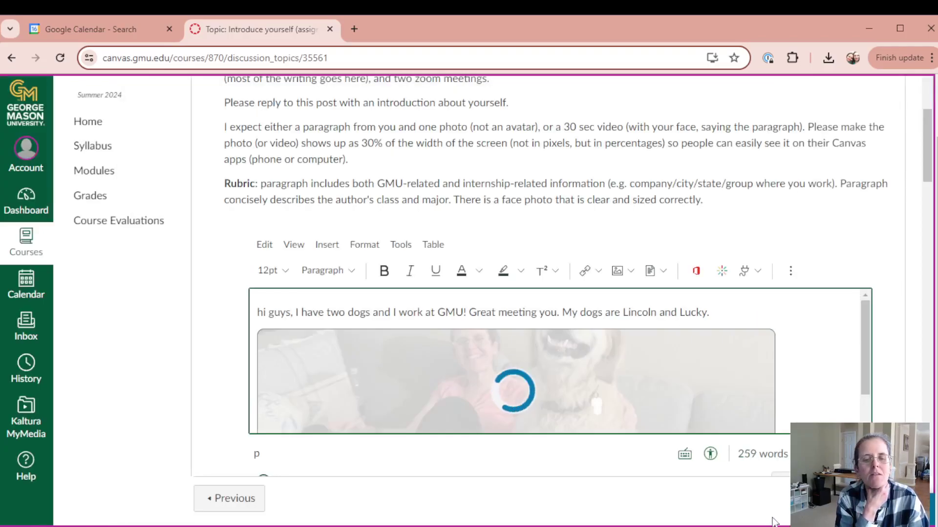
{"action": "scroll", "coordinate": [542, 400], "scroll_direction": "down", "scroll_amount": 3}
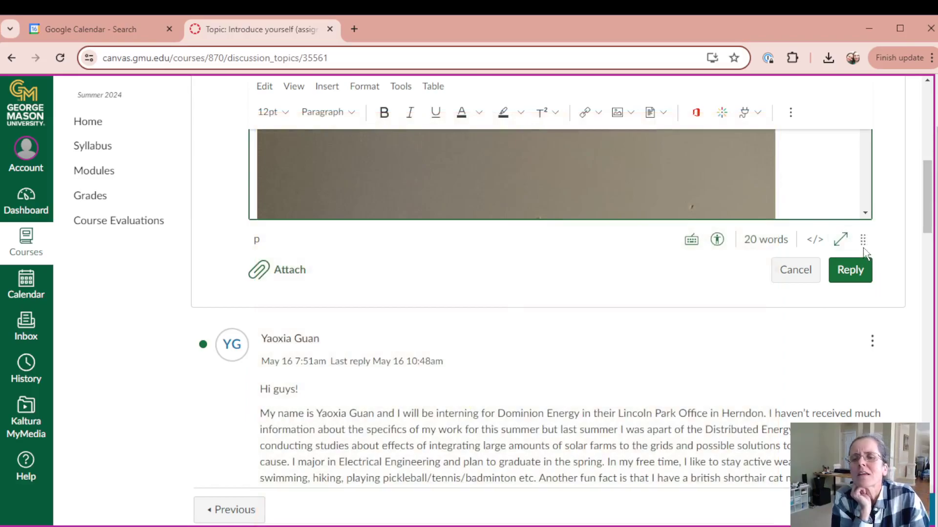
{"action": "left_click_drag", "start_coordinate": [863, 244], "coordinate": [863, 496]}
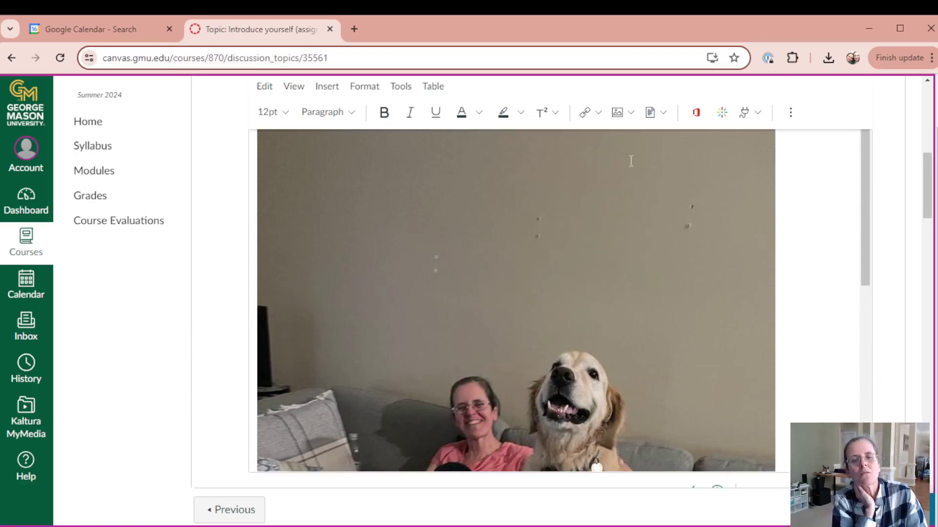
{"action": "left_click", "coordinate": [586, 201]}
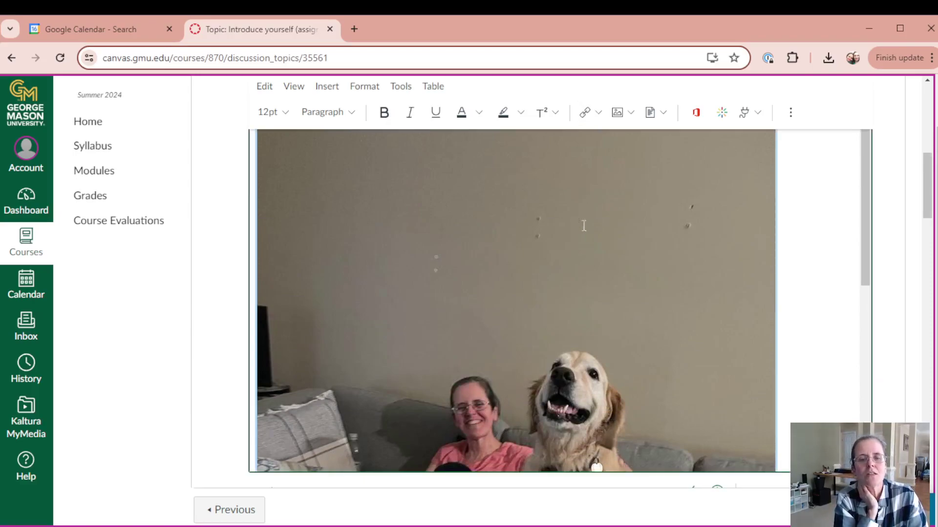
Step: In Image Options, switch the dimension type to Percentage and set the width to 30
{"action": "scroll", "coordinate": [574, 234], "scroll_direction": "down", "scroll_amount": 6}
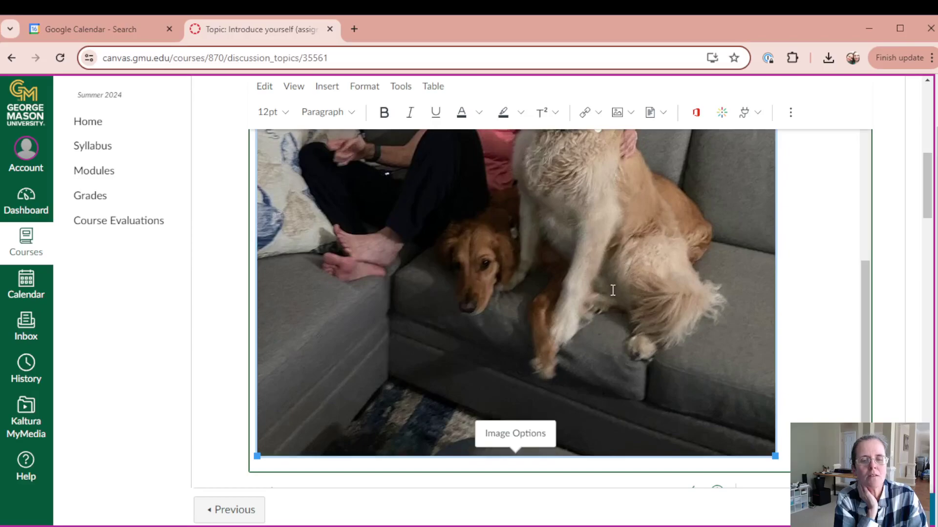
{"action": "scroll", "coordinate": [612, 290], "scroll_direction": "up", "scroll_amount": 6}
{"action": "scroll", "coordinate": [613, 291], "scroll_direction": "down", "scroll_amount": 6}
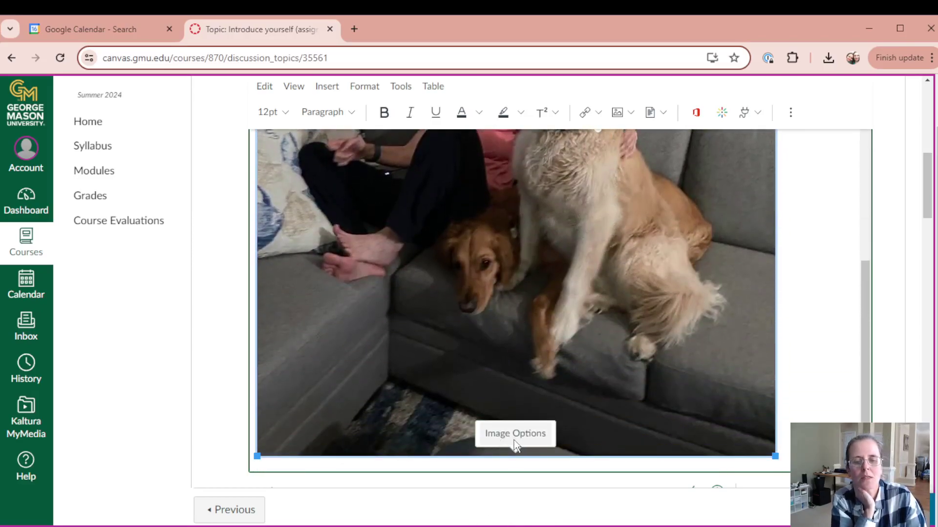
{"action": "left_click", "coordinate": [516, 436]}
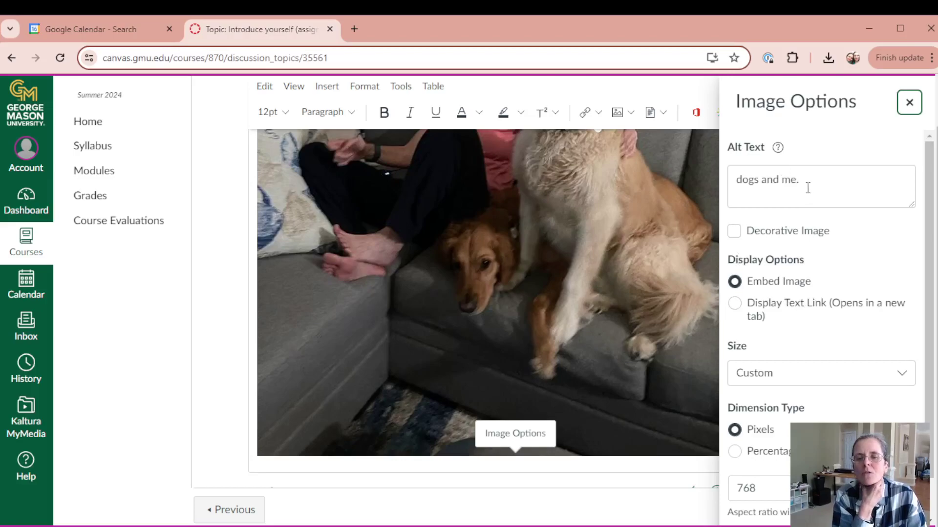
{"action": "left_click_drag", "start_coordinate": [807, 182], "coordinate": [742, 182]}
{"action": "scroll", "coordinate": [806, 221], "scroll_direction": "down", "scroll_amount": 2}
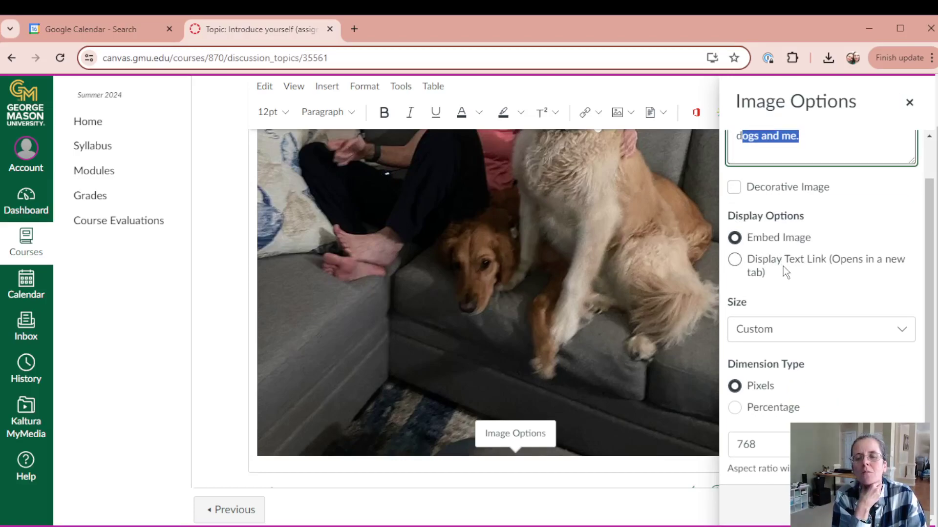
{"action": "left_click", "coordinate": [734, 407]}
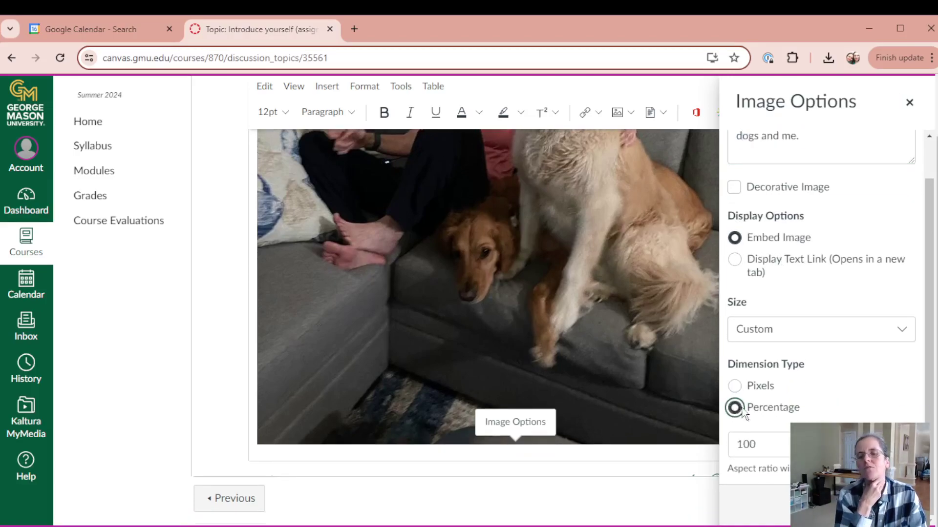
{"action": "double_click", "coordinate": [765, 444]}
{"action": "type", "text": "30"}
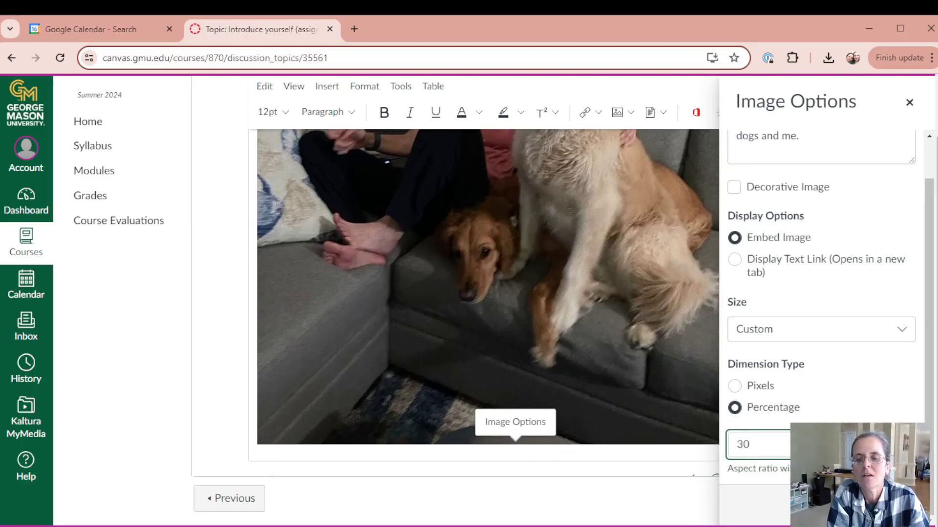
{"action": "key", "text": "Return"}
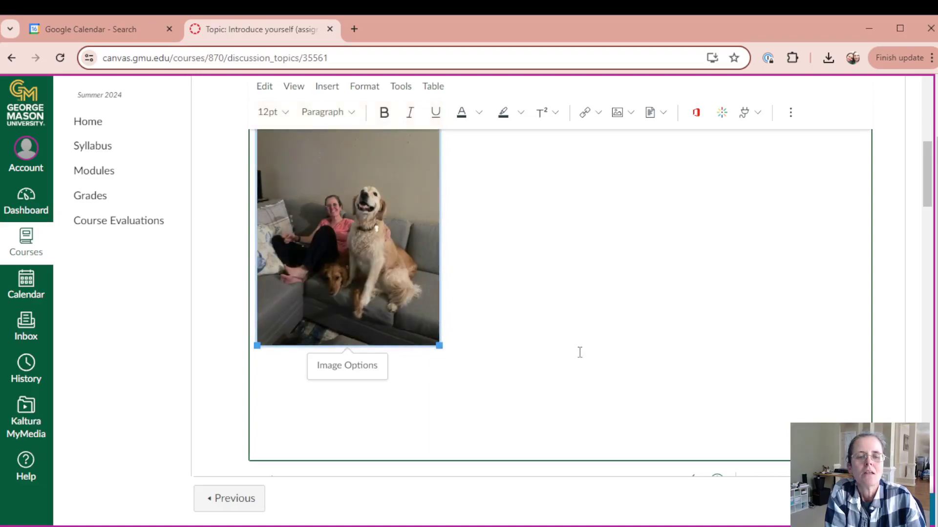
Step: Type 'here I hope to learn a lot about my internship' below the photo
{"action": "scroll", "coordinate": [580, 352], "scroll_direction": "up", "scroll_amount": 4}
{"action": "scroll", "coordinate": [580, 352], "scroll_direction": "down", "scroll_amount": 4}
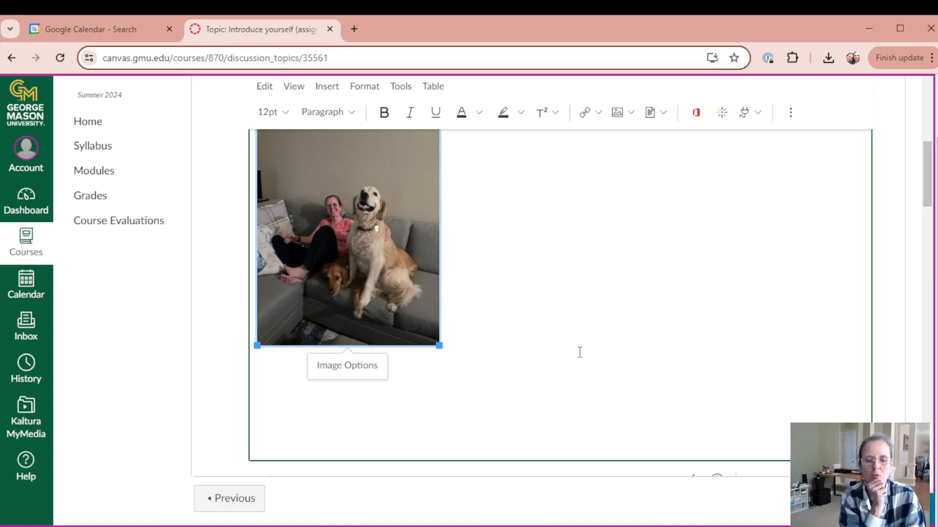
{"action": "left_click", "coordinate": [479, 334]}
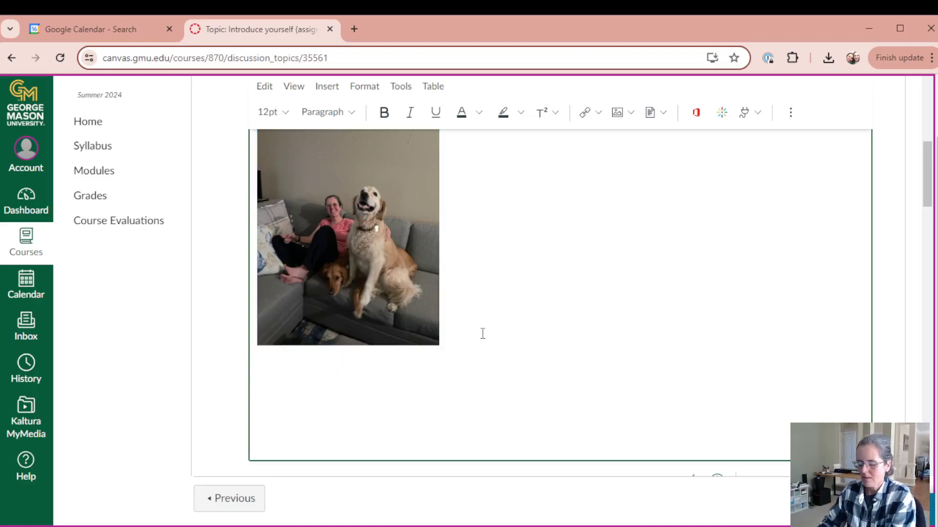
{"action": "type", "text": "here I hope to learn a "}
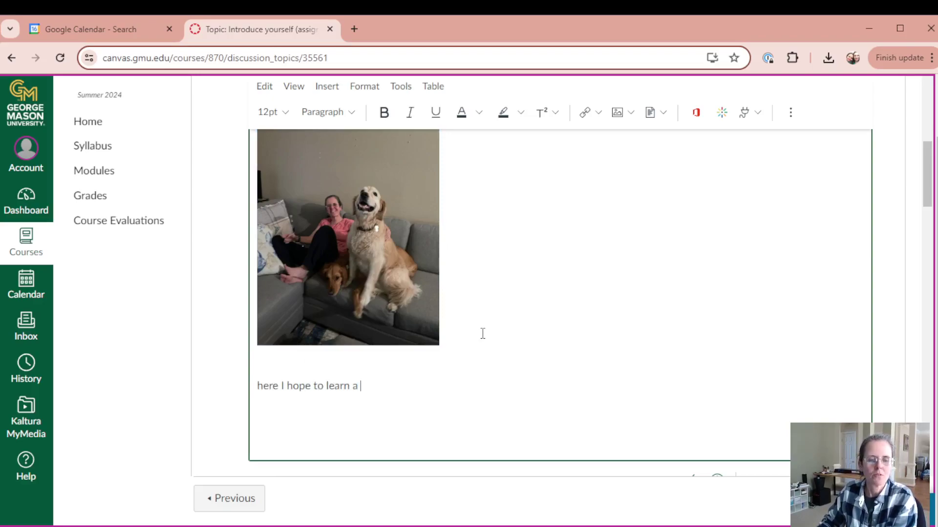
{"action": "type", "text": "lot about my "}
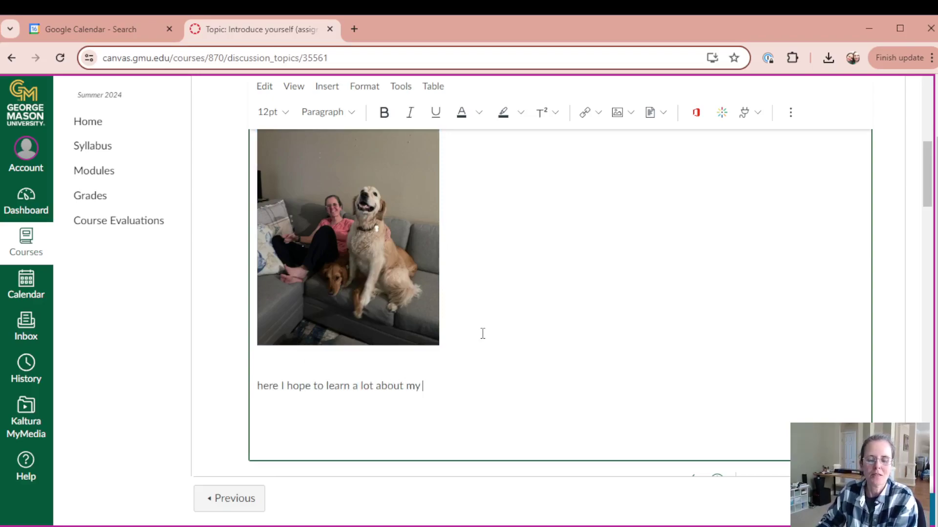
{"action": "type", "text": "internship!"}
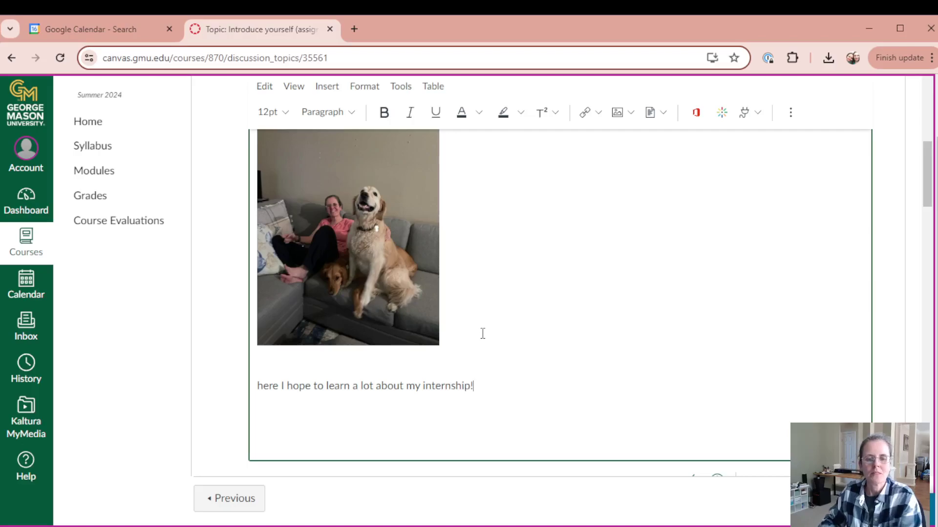
Step: Post the reply to the discussion and open the posted reply's actions menu
{"action": "scroll", "coordinate": [621, 351], "scroll_direction": "down", "scroll_amount": 5}
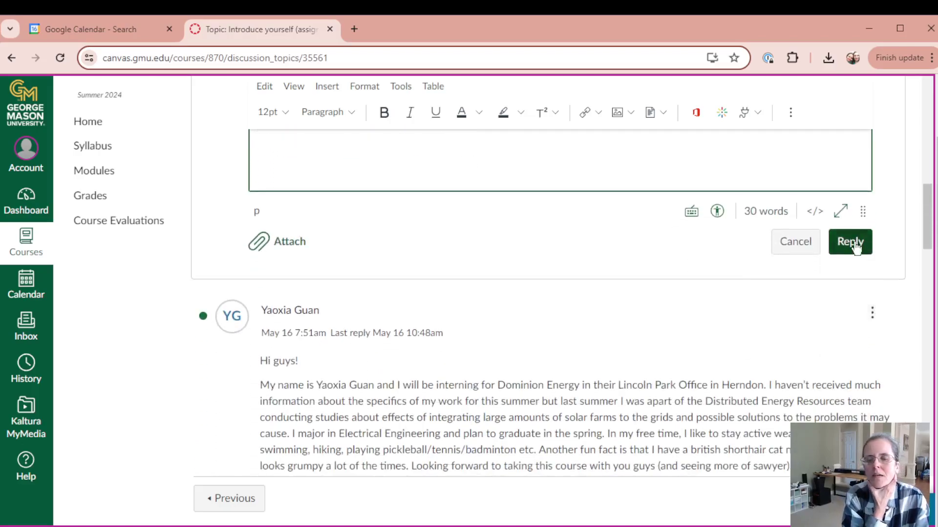
{"action": "left_click", "coordinate": [854, 244]}
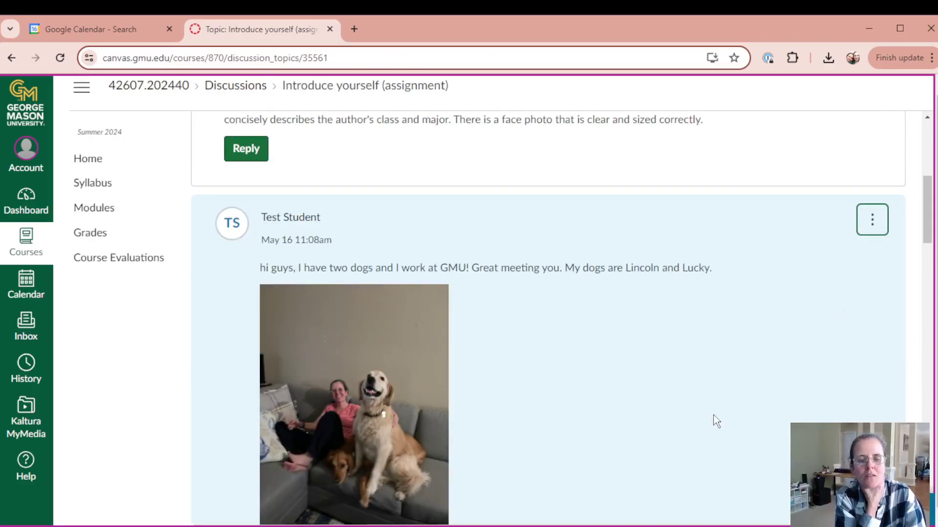
{"action": "scroll", "coordinate": [717, 421], "scroll_direction": "down", "scroll_amount": 1}
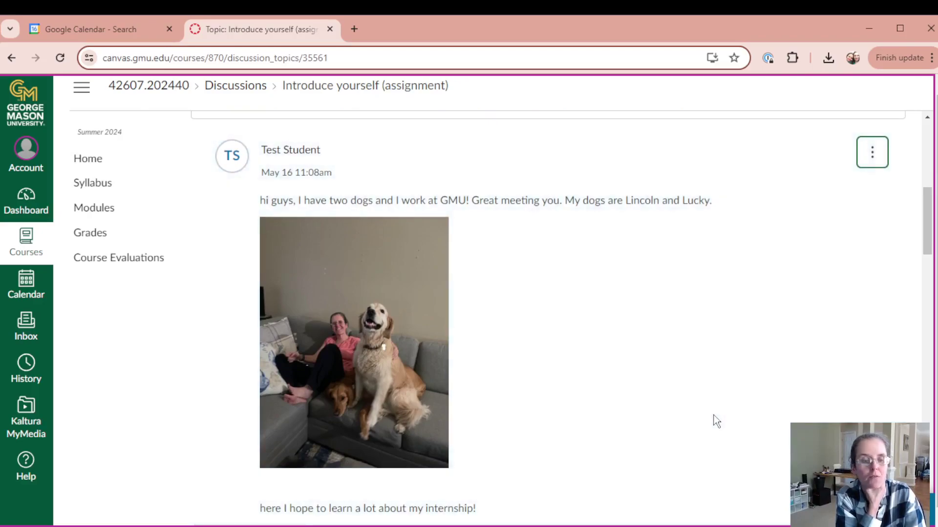
{"action": "scroll", "coordinate": [713, 421], "scroll_direction": "up", "scroll_amount": 2}
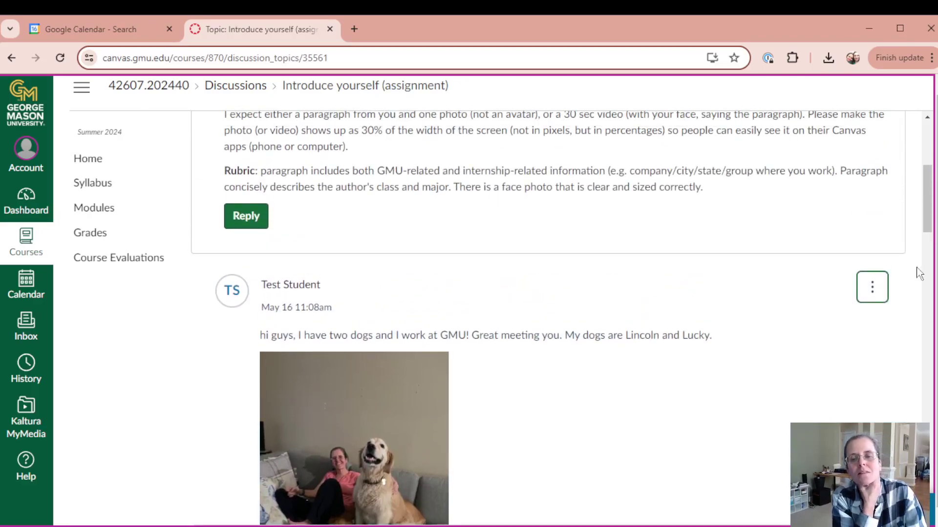
{"action": "left_click", "coordinate": [869, 287]}
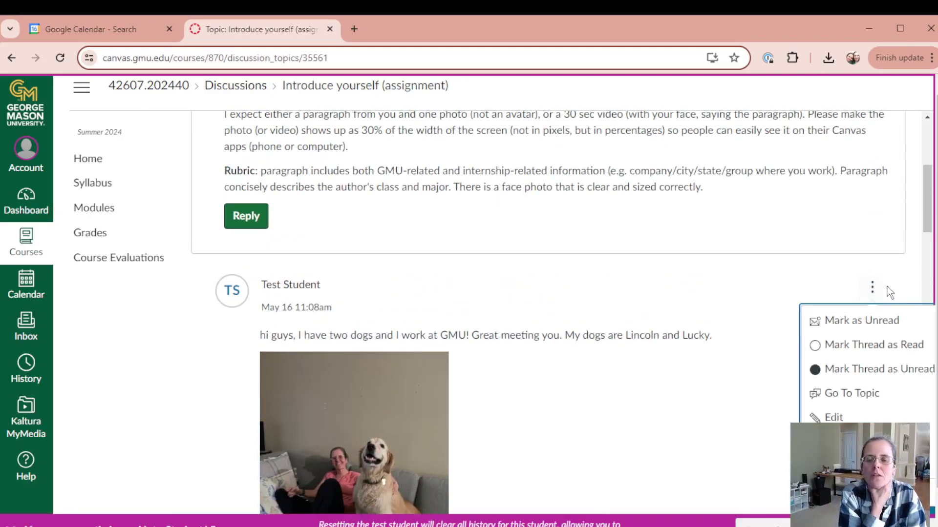
Step: Edit the post and append 'they aren't really mine.' after the dog names
{"action": "left_click", "coordinate": [844, 419]}
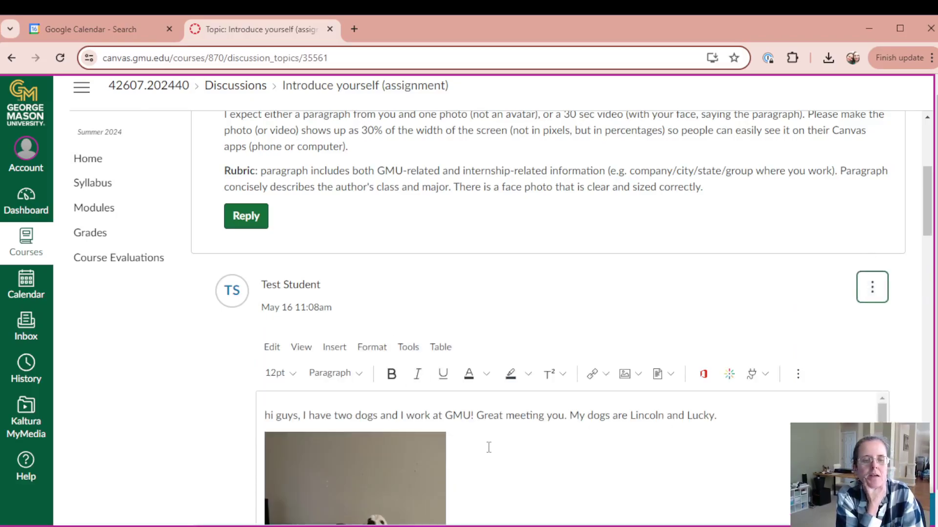
{"action": "left_click", "coordinate": [452, 415]}
{"action": "left_click", "coordinate": [760, 416]}
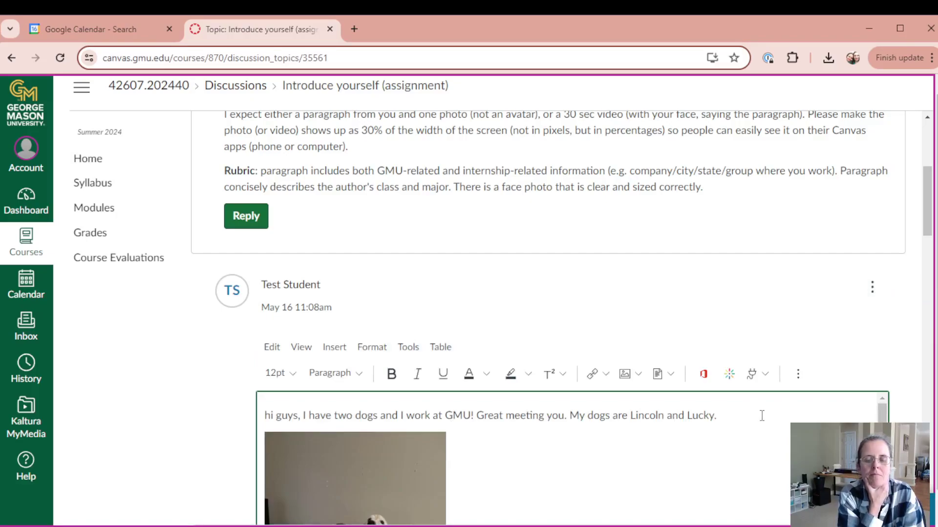
{"action": "type", "text": "they aren't really mine."}
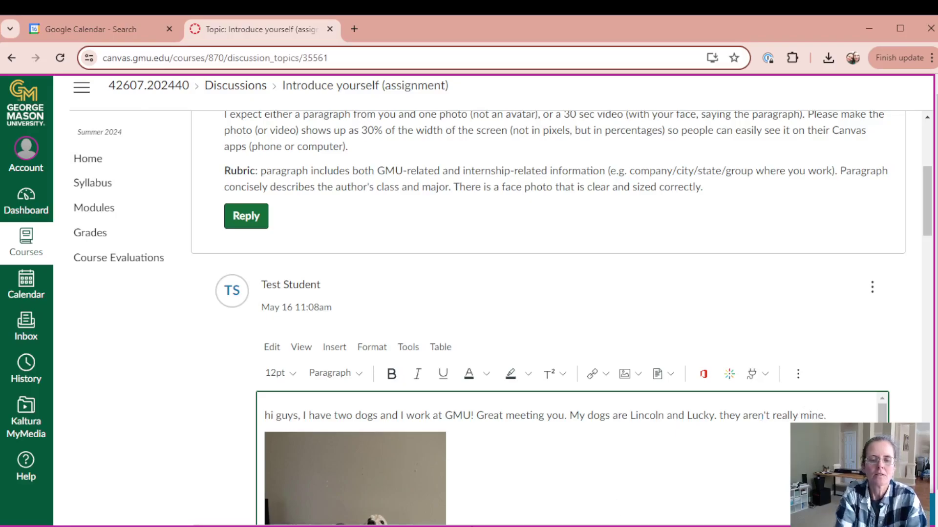
Step: Shrink the embedded dog photo slightly by dragging its corner handle
{"action": "left_click", "coordinate": [295, 444]}
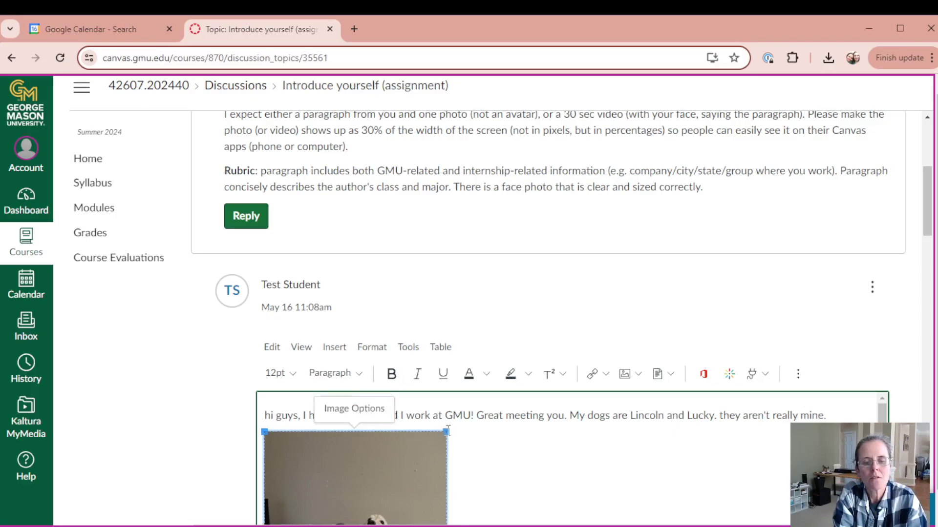
{"action": "left_click_drag", "start_coordinate": [449, 429], "coordinate": [623, 433]}
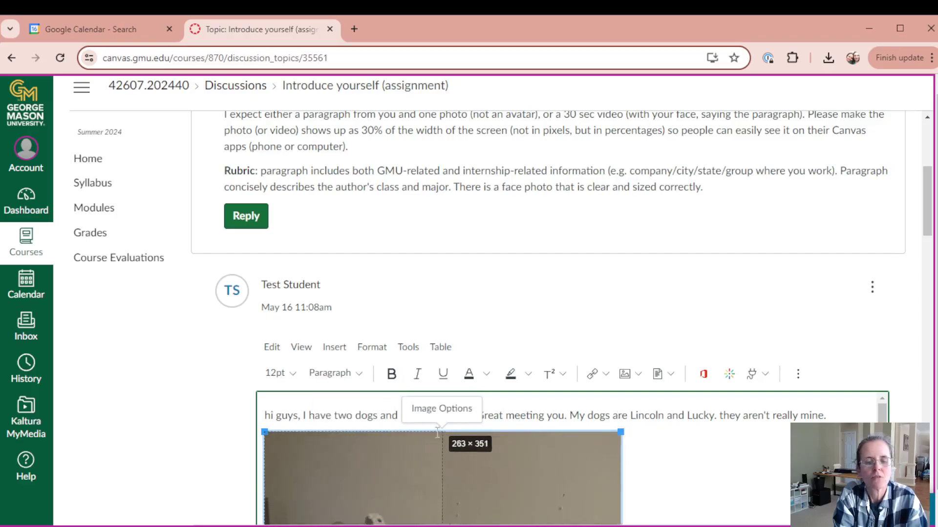
{"action": "left_click_drag", "start_coordinate": [434, 432], "coordinate": [429, 432]}
{"action": "scroll", "coordinate": [588, 464], "scroll_direction": "down", "scroll_amount": 3}
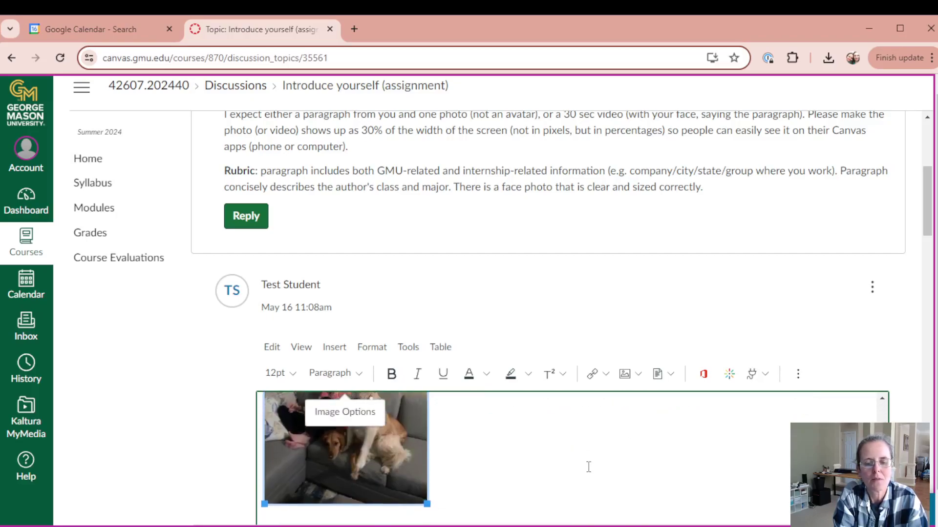
{"action": "scroll", "coordinate": [588, 467], "scroll_direction": "down", "scroll_amount": 9}
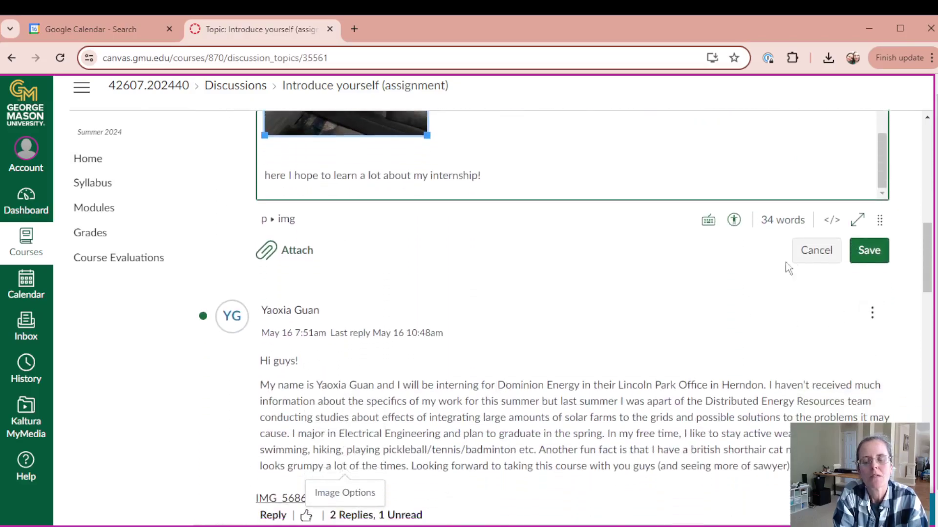
Step: Save the edited reply and review the updated post with its Edited label
{"action": "left_click", "coordinate": [877, 251]}
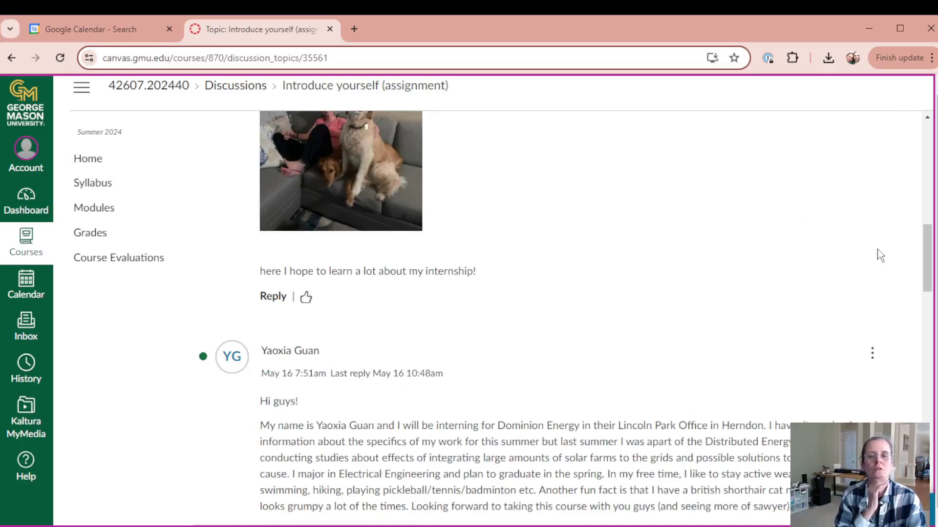
{"action": "scroll", "coordinate": [877, 253], "scroll_direction": "up", "scroll_amount": 6}
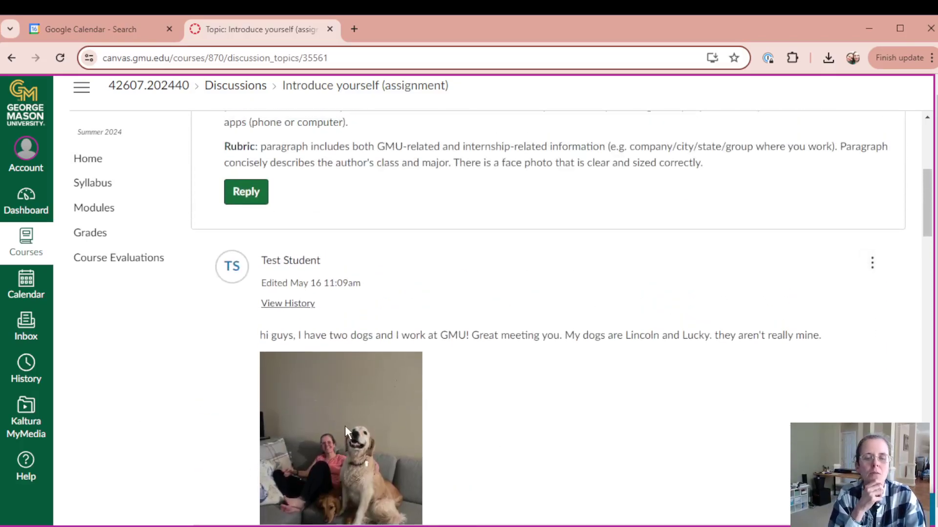
{"action": "scroll", "coordinate": [345, 426], "scroll_direction": "up", "scroll_amount": 1}
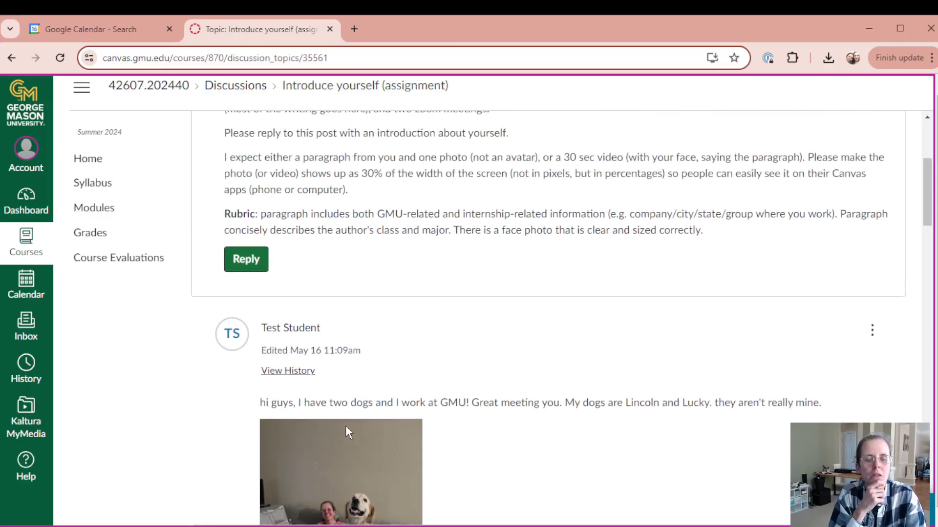